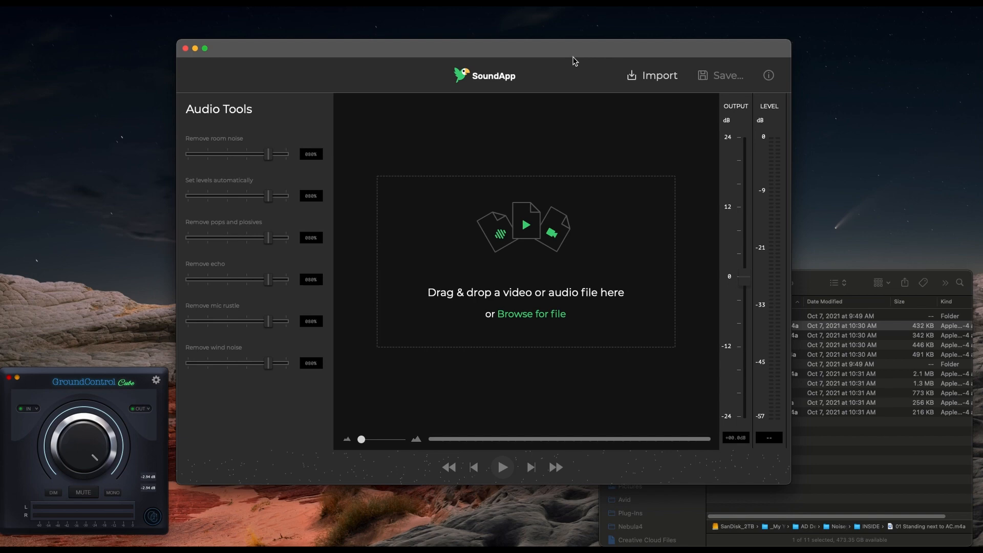
# Step: Load 01 Standing next to AC.m4a from the Noisey Audio folder into SoundApp
pyautogui.moveTo(434, 53); pyautogui.dragTo(449, 57)
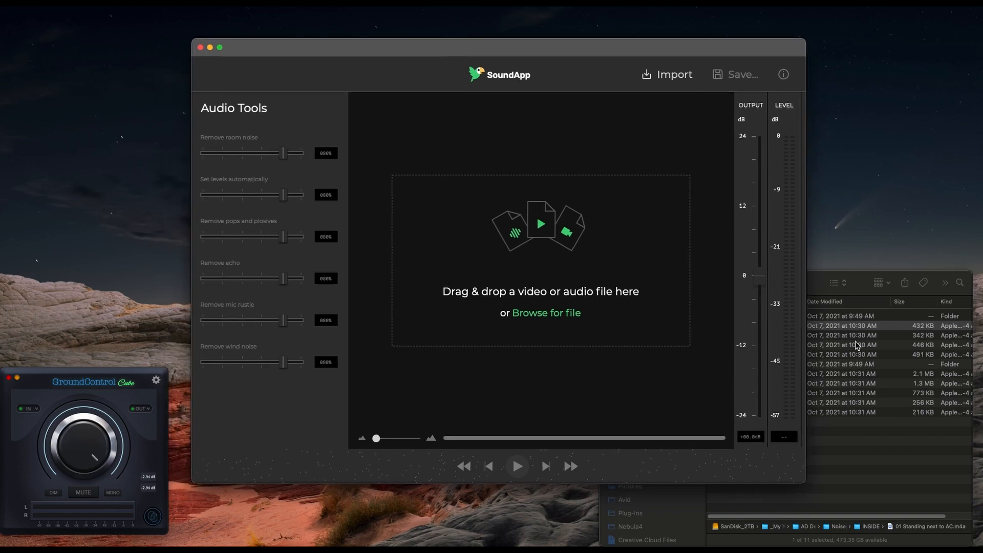
pyautogui.click(868, 465)
pyautogui.moveTo(738, 326); pyautogui.dragTo(652, 115)
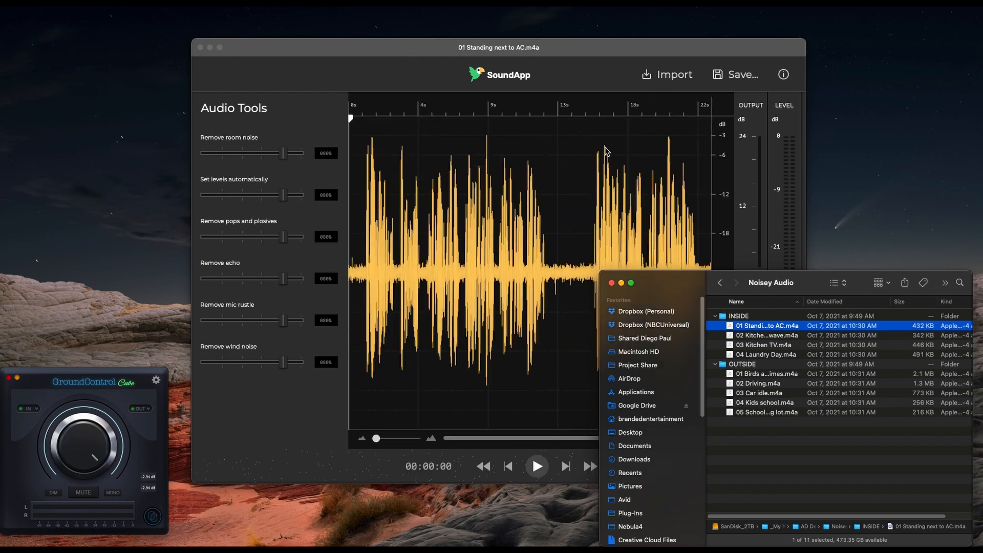
pyautogui.click(577, 71)
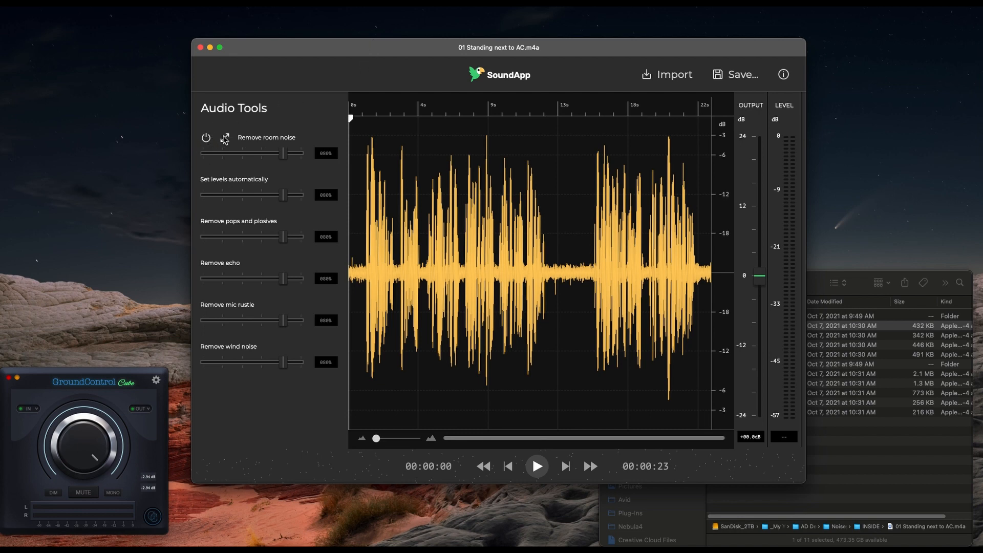
# Step: View the detailed controls of Remove room noise and Set levels automatically, closing the latter and placing the former beside the main window
pyautogui.click(224, 139)
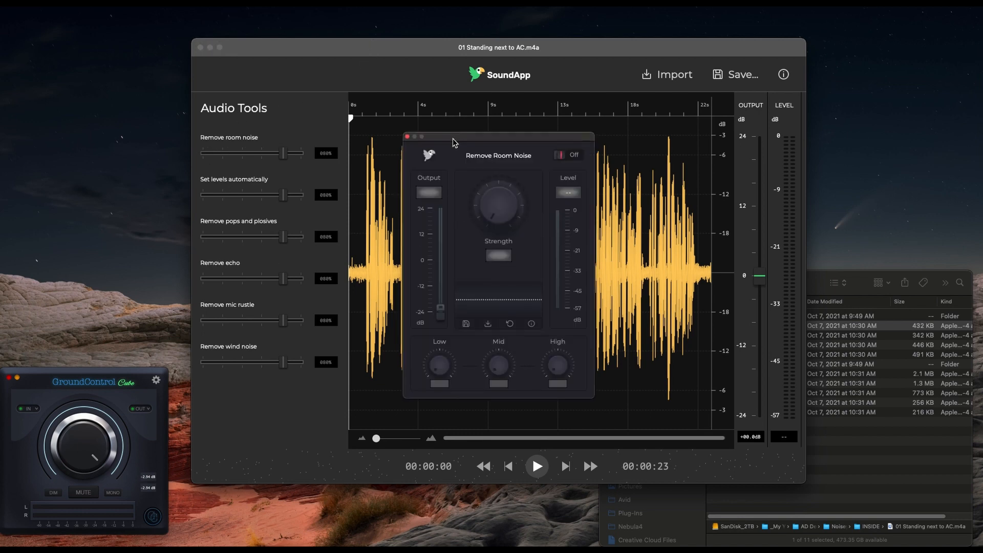
pyautogui.moveTo(453, 142); pyautogui.dragTo(793, 221)
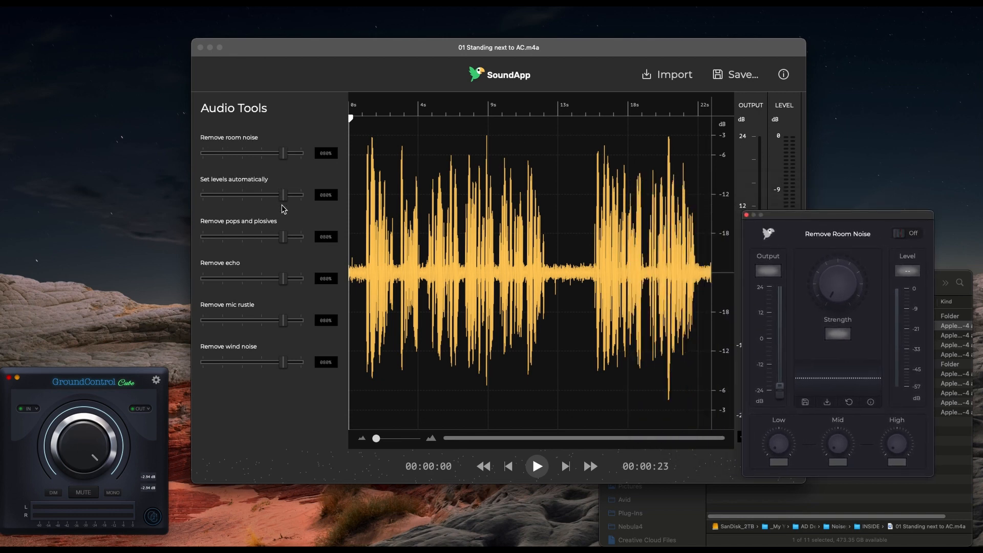
pyautogui.click(224, 181)
pyautogui.moveTo(502, 169); pyautogui.dragTo(146, 212)
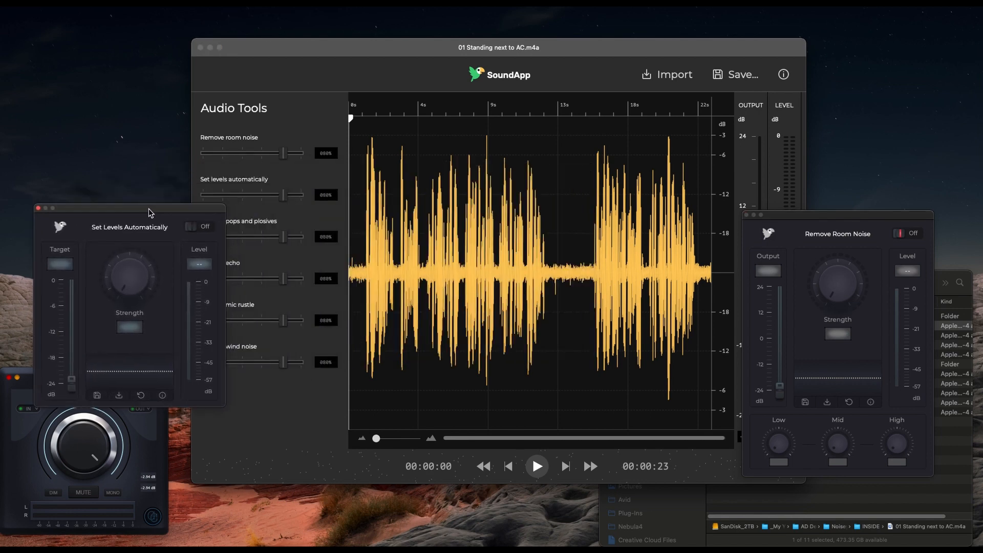
pyautogui.click(38, 209)
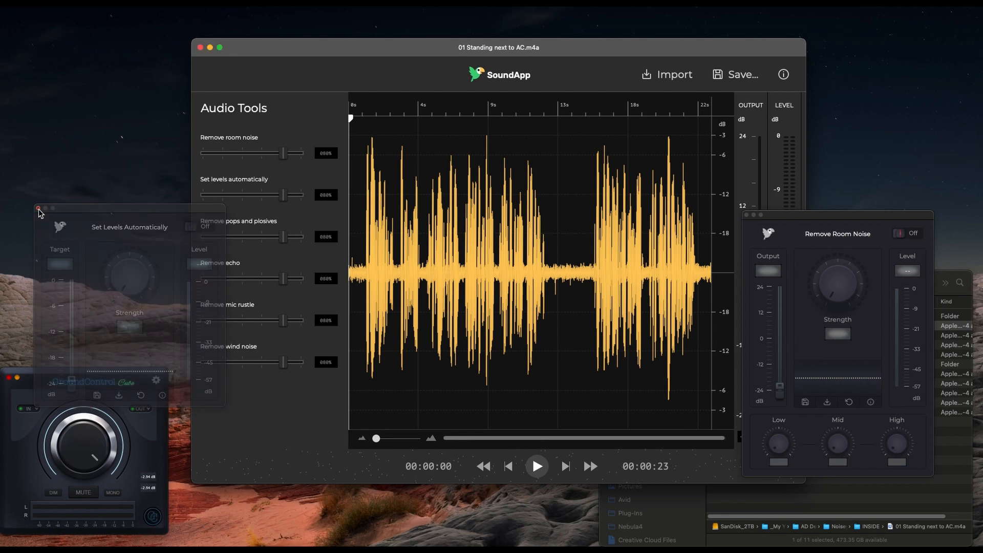
pyautogui.moveTo(786, 219); pyautogui.dragTo(61, 65)
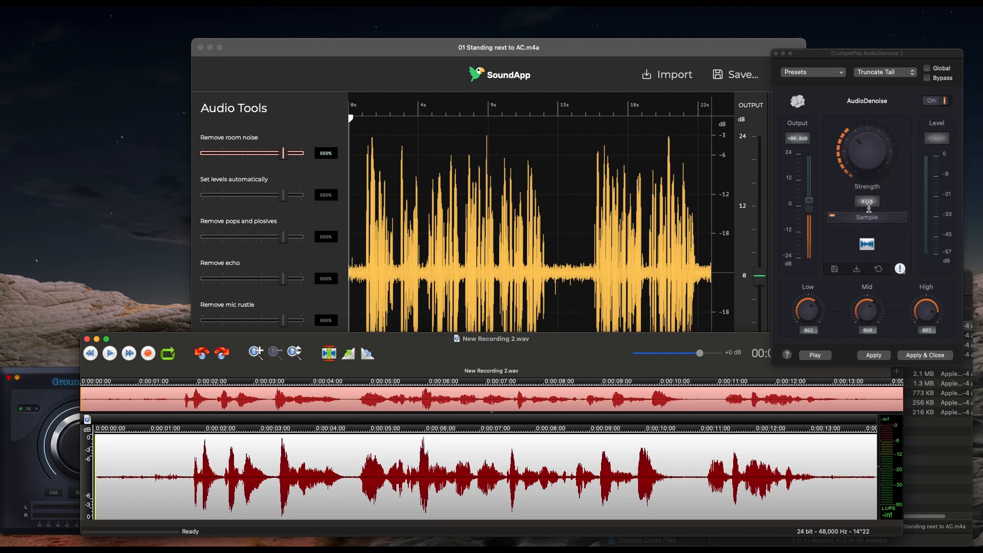
# Step: Close the New Recording 2.wav editor and reposition the SoundApp window clear of the Remove Room Noise controls
pyautogui.click(298, 50)
pyautogui.click(86, 339)
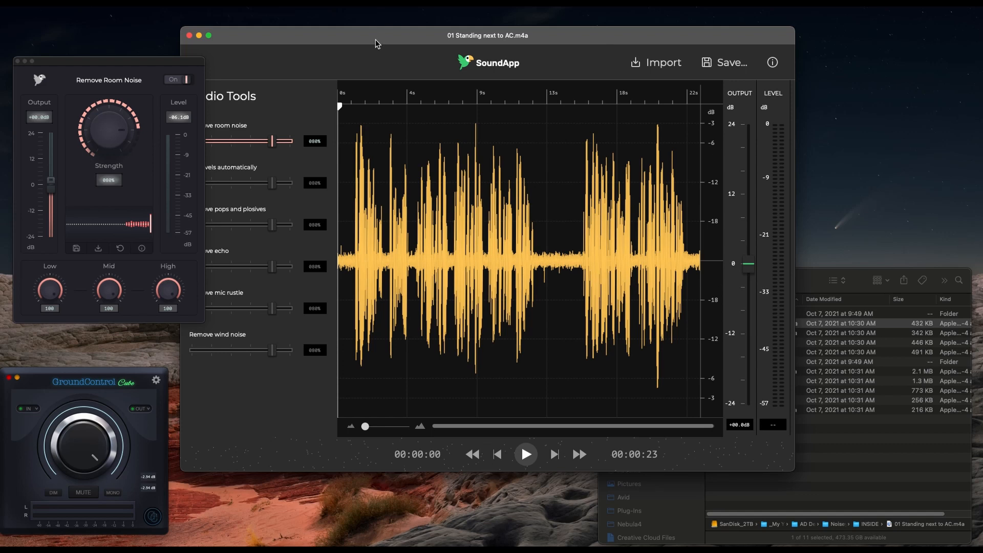
pyautogui.moveTo(376, 44); pyautogui.dragTo(409, 47)
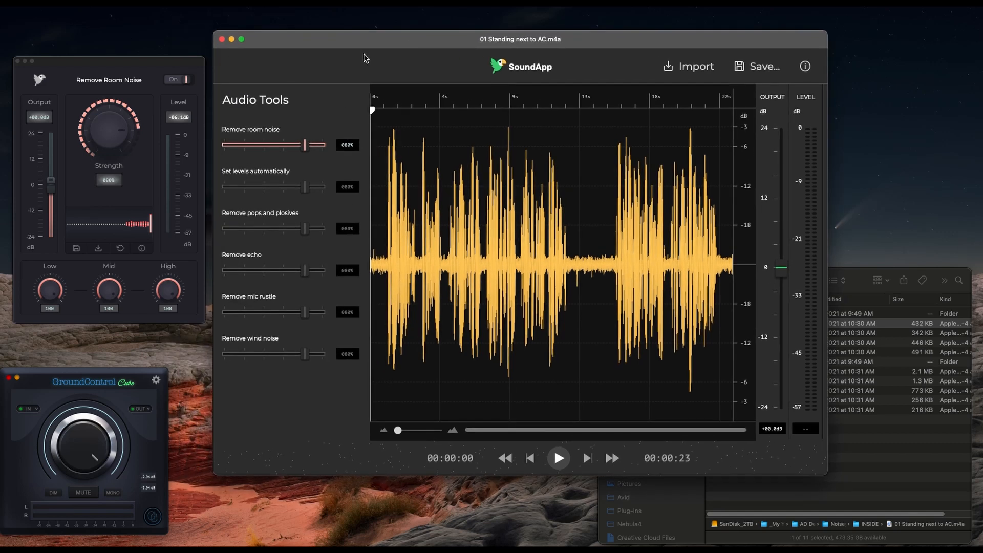
# Step: Turn off Remove Room Noise, close its detailed controls and move the main window back over the free space
pyautogui.click(173, 80)
pyautogui.click(173, 79)
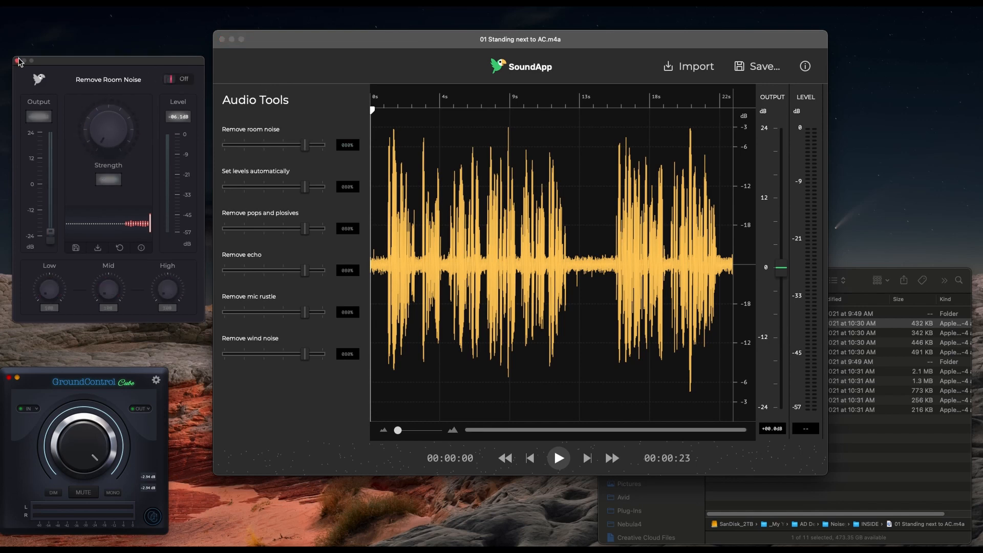
pyautogui.click(17, 60)
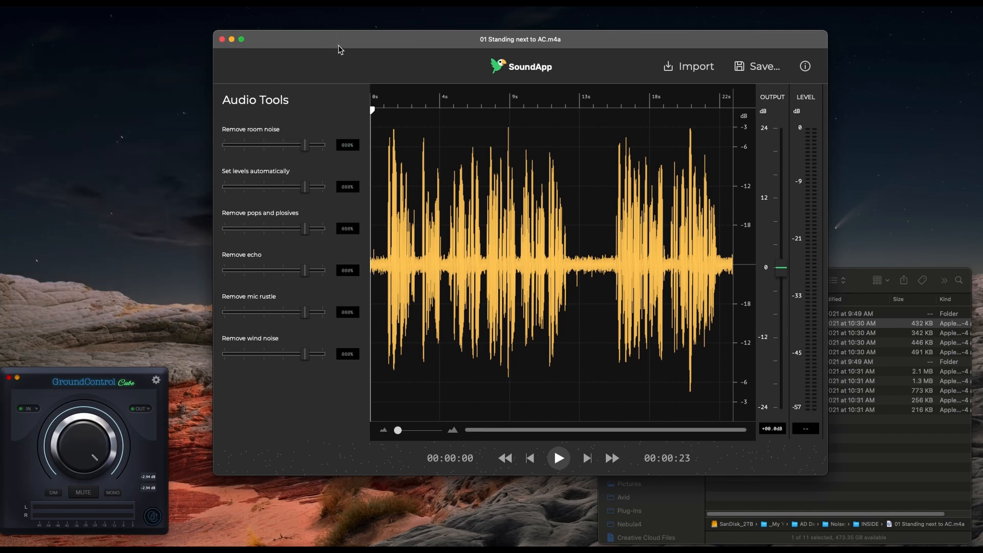
pyautogui.moveTo(339, 46); pyautogui.dragTo(312, 47)
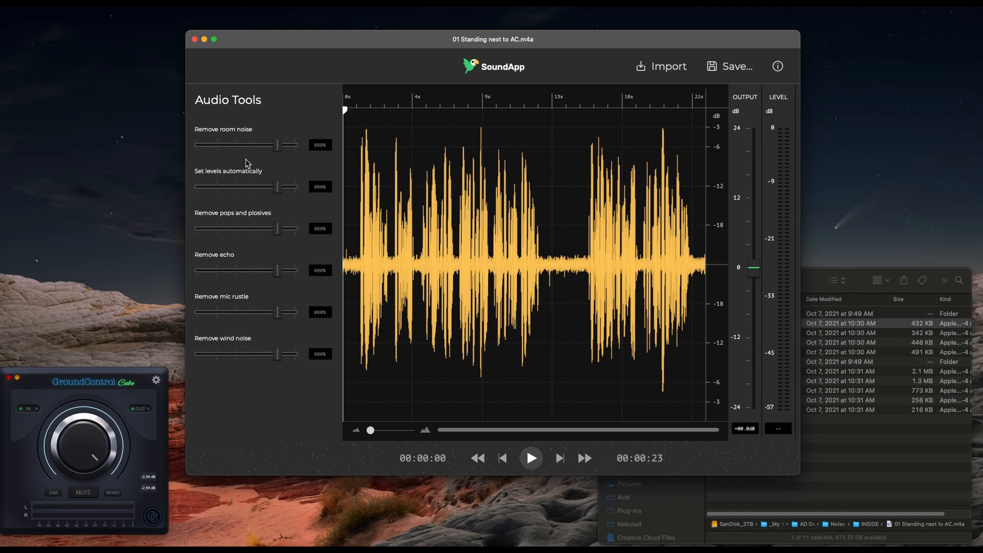
# Step: Play the recording to compare its original sound with Remove room noise switched on at 80%
pyautogui.moveTo(275, 148)
pyautogui.press('space')
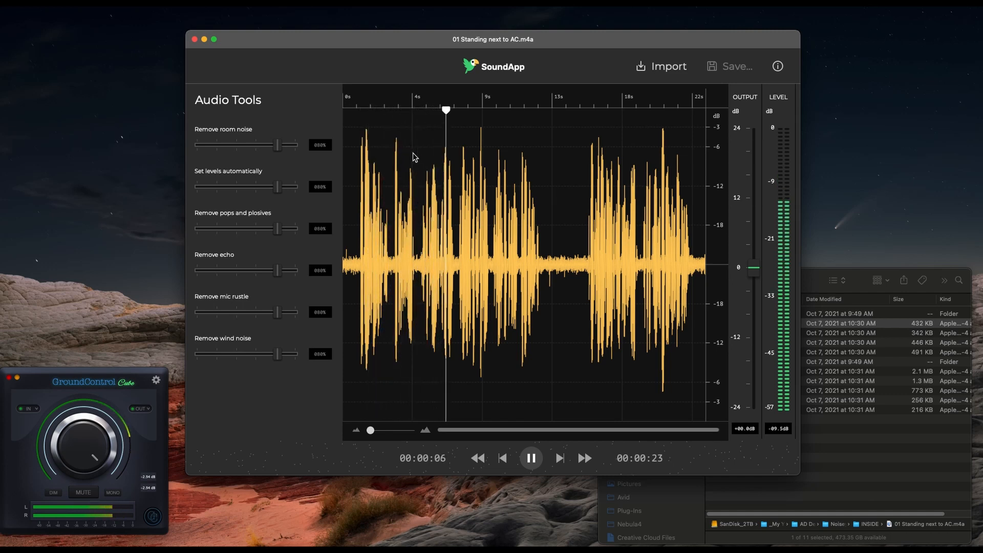
pyautogui.press('space')
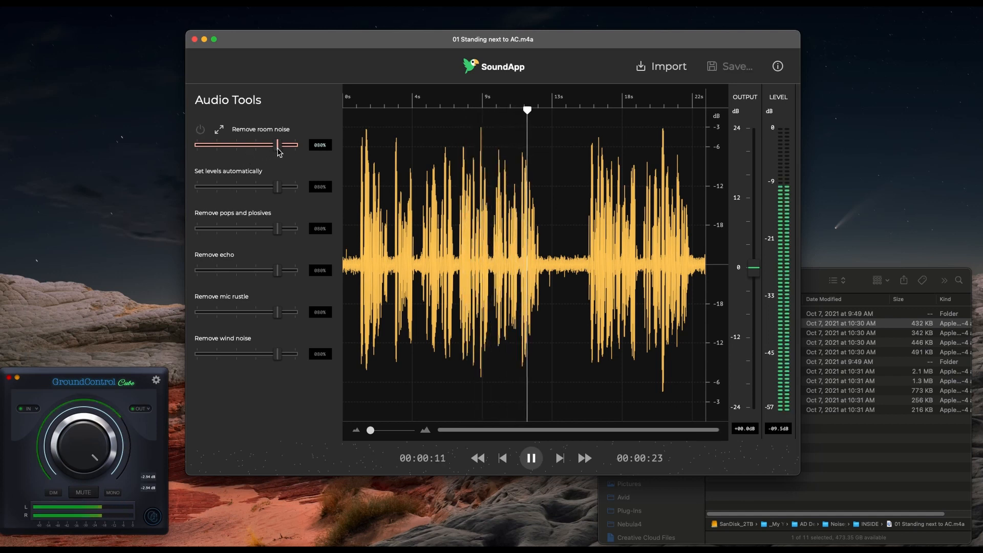
# Step: During playback, try Remove room noise at 37%, 88% and 77%, settle on 81%, and stop playback
pyautogui.moveTo(278, 148); pyautogui.dragTo(233, 148)
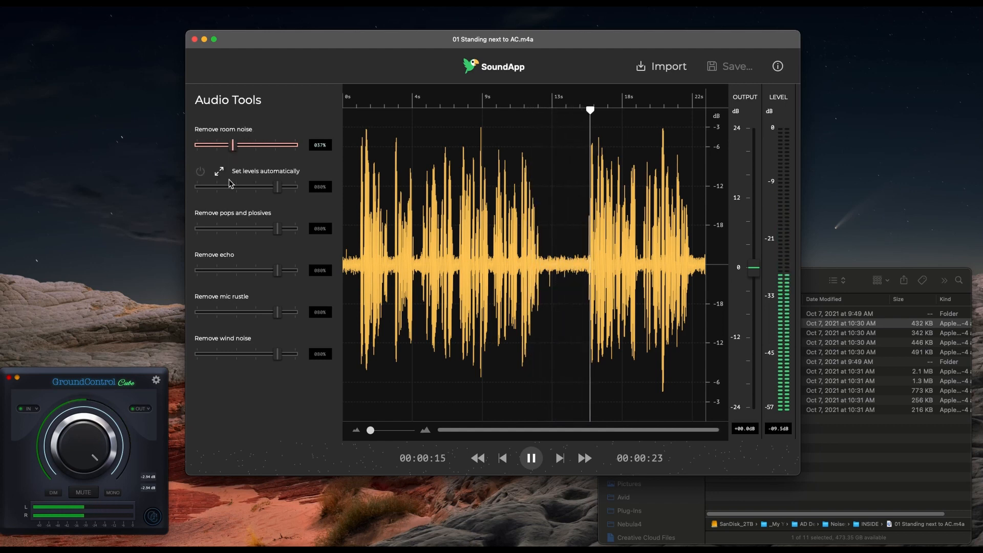
pyautogui.moveTo(233, 146); pyautogui.dragTo(293, 148)
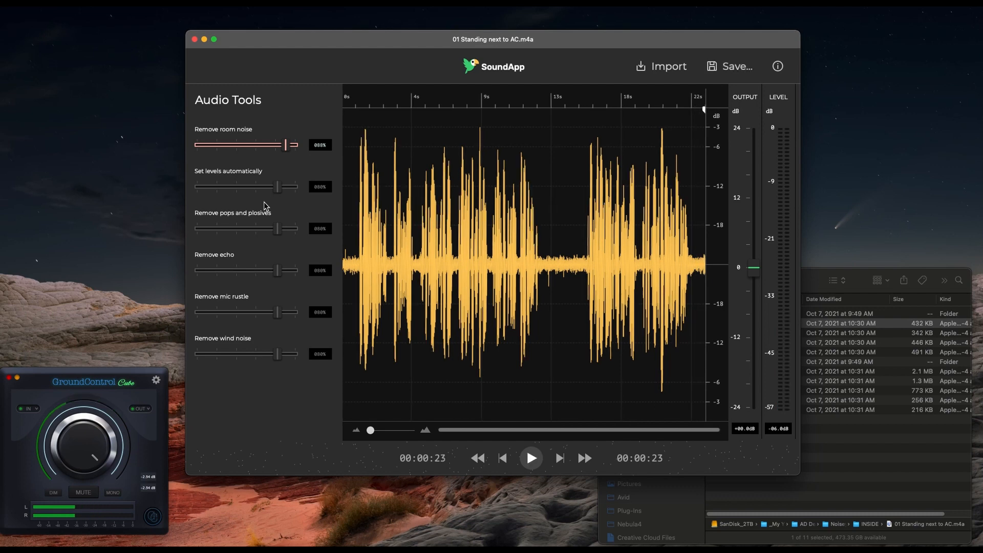
pyautogui.press('space')
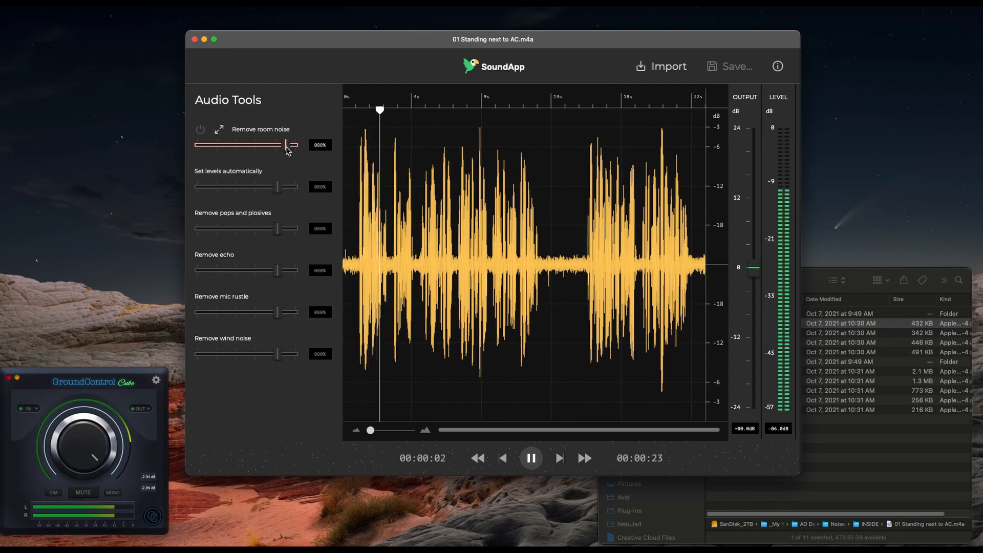
pyautogui.moveTo(283, 147); pyautogui.dragTo(274, 146)
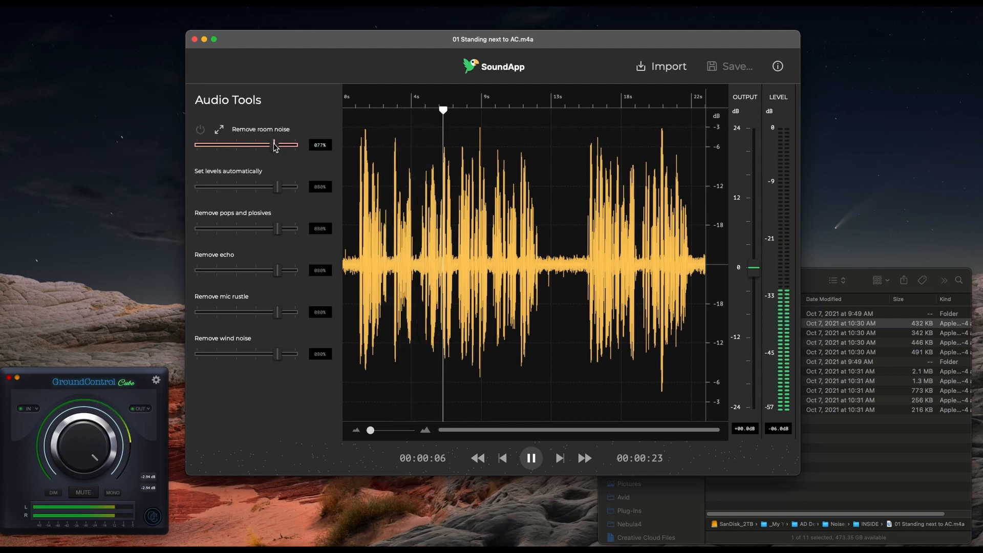
pyautogui.moveTo(274, 146); pyautogui.dragTo(279, 147)
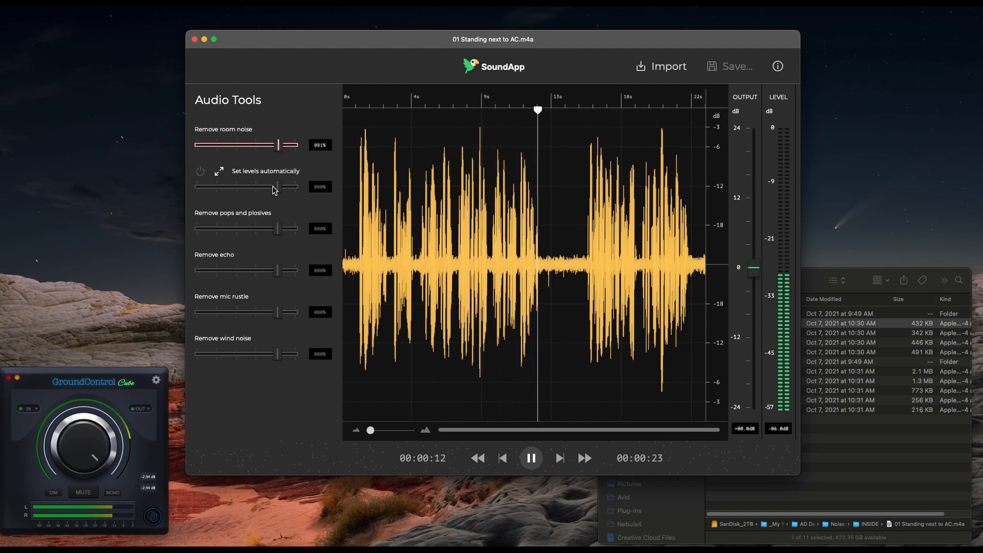
pyautogui.press('space')
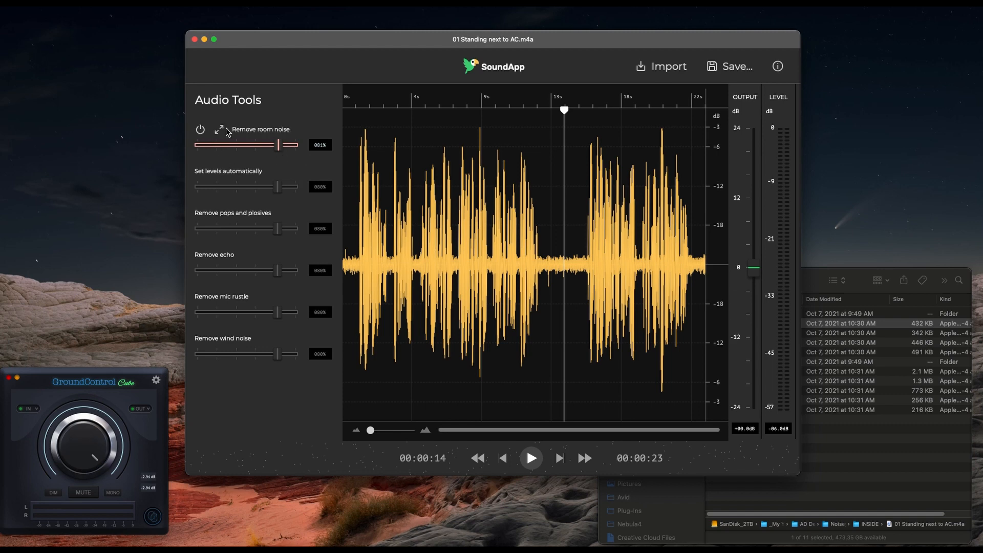
# Step: In the detailed Remove Room Noise controls, set Strength 49%, Low 11, Mid 50 and High 53 while playing from the start
pyautogui.click(219, 130)
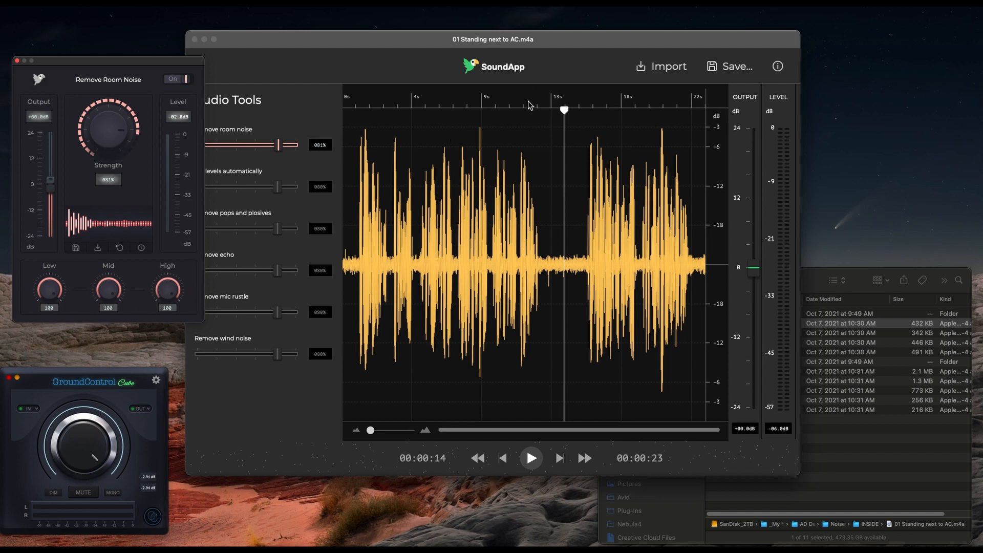
pyautogui.moveTo(565, 110); pyautogui.dragTo(341, 107)
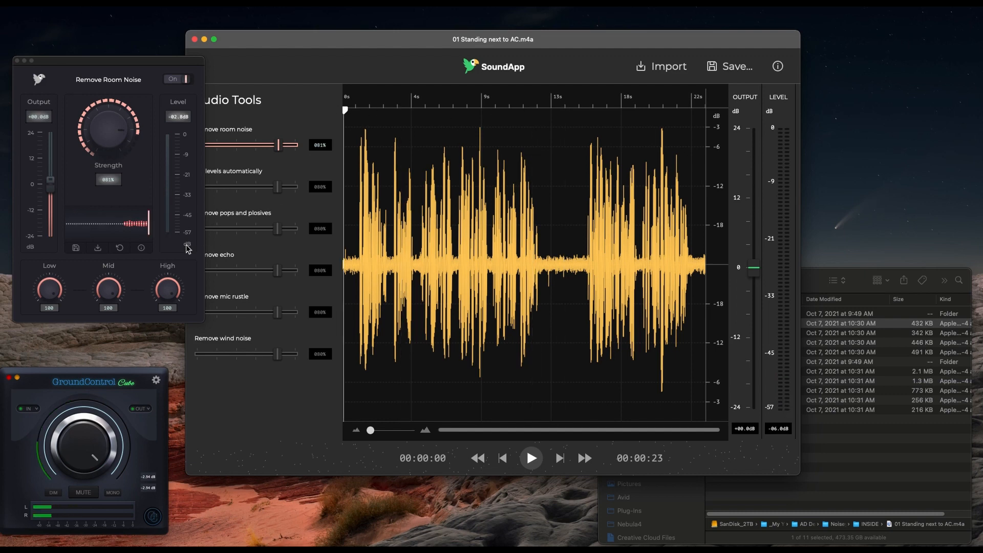
pyautogui.moveTo(132, 130); pyautogui.dragTo(134, 113)
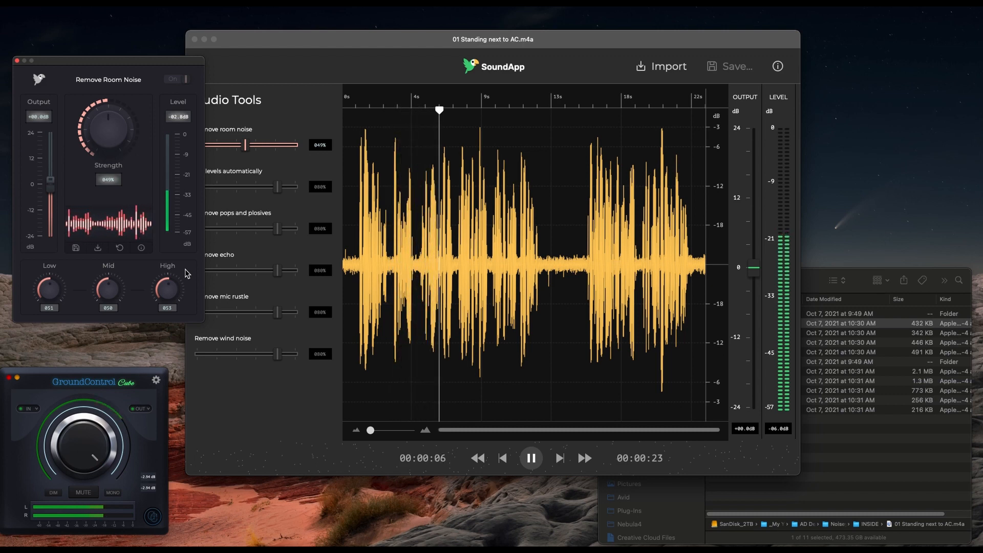
# Step: Set noise removal Strength to 81% and then 72%, with Low 100, Mid 99 and High 100, pausing and resuming playback
pyautogui.moveTo(134, 150)
pyautogui.mouseDown()
pyautogui.moveTo(137, 129)
pyautogui.moveTo(135, 162)
pyautogui.mouseUp()
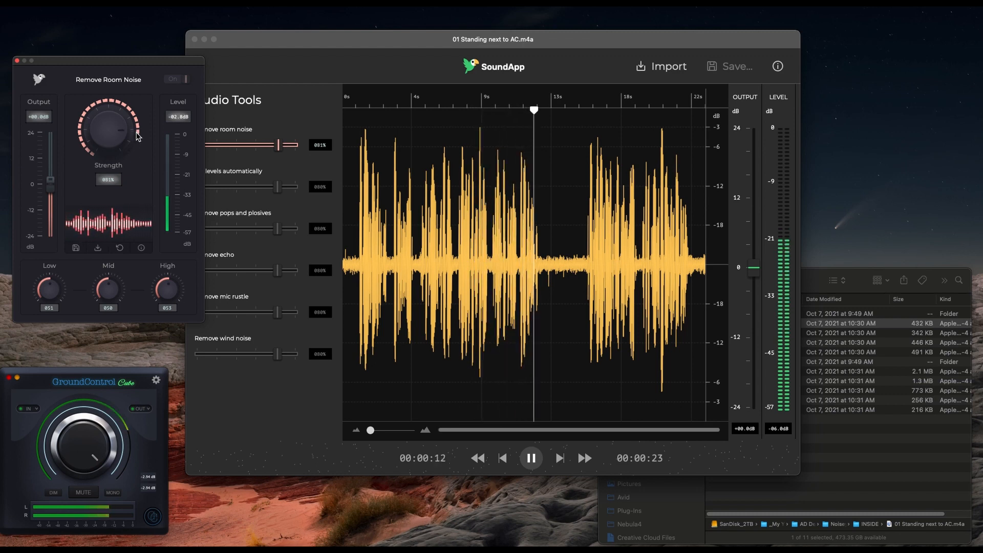
pyautogui.moveTo(137, 135); pyautogui.dragTo(118, 197)
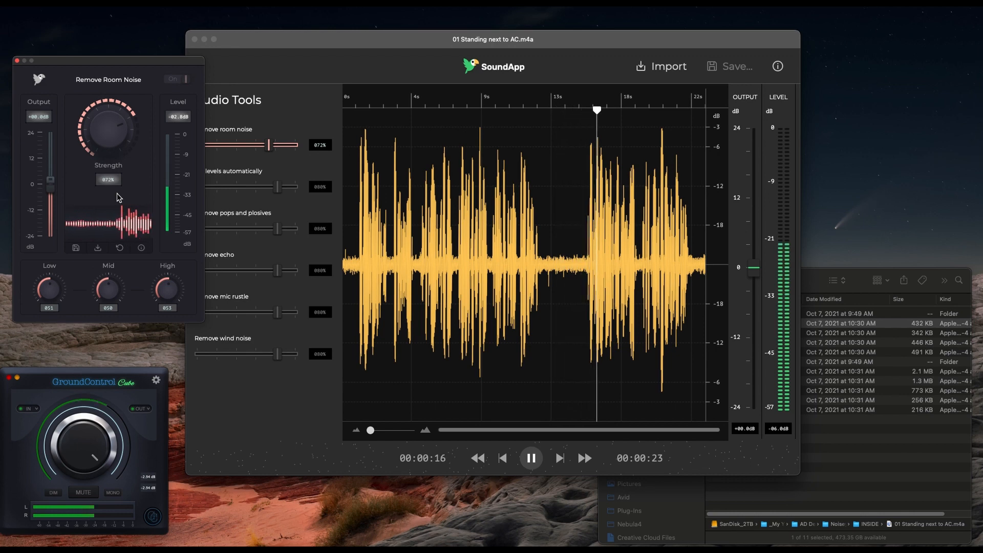
pyautogui.press('space')
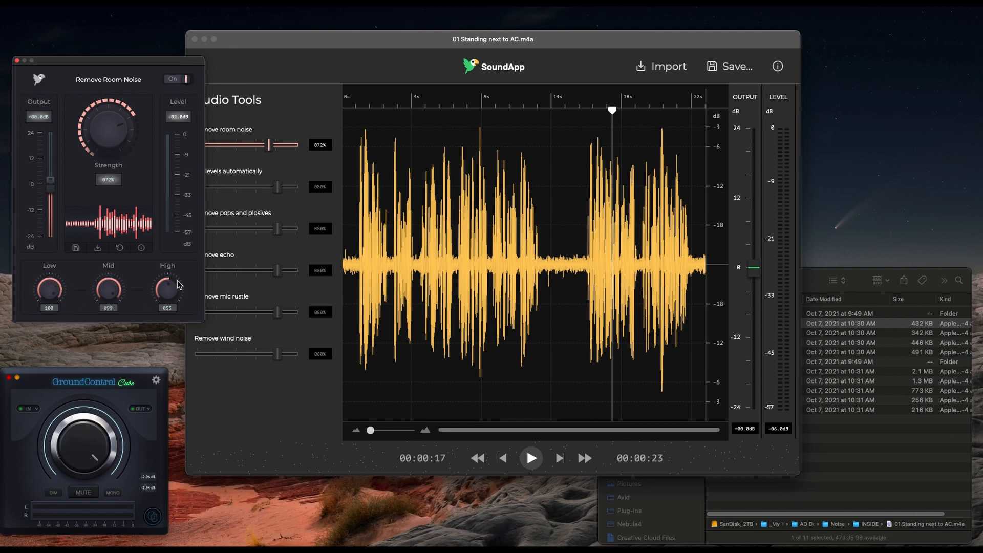
pyautogui.press('space')
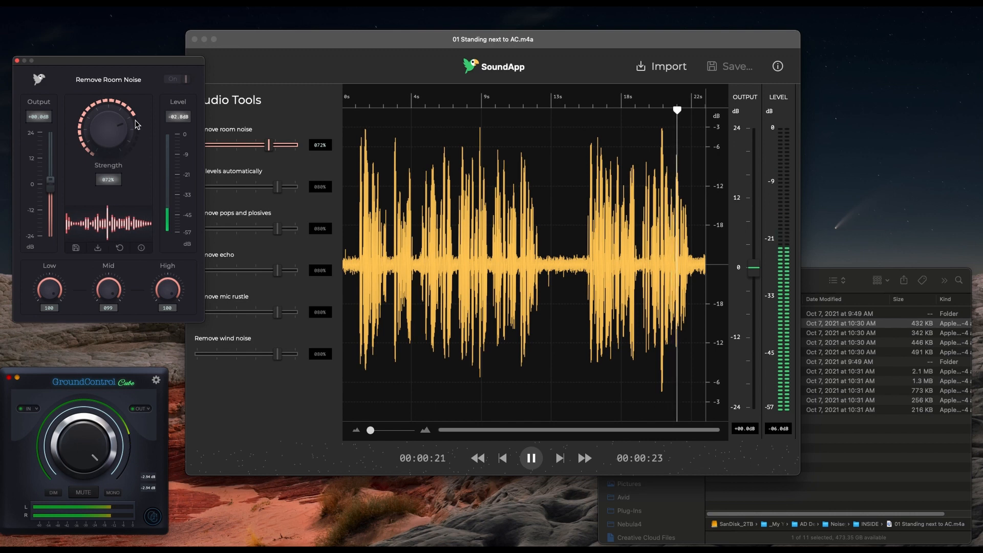
# Step: Compare noise removal Strength at 98% and 86% during playback, then set it to 67% with Mid at 100
pyautogui.moveTo(138, 125); pyautogui.dragTo(117, 229)
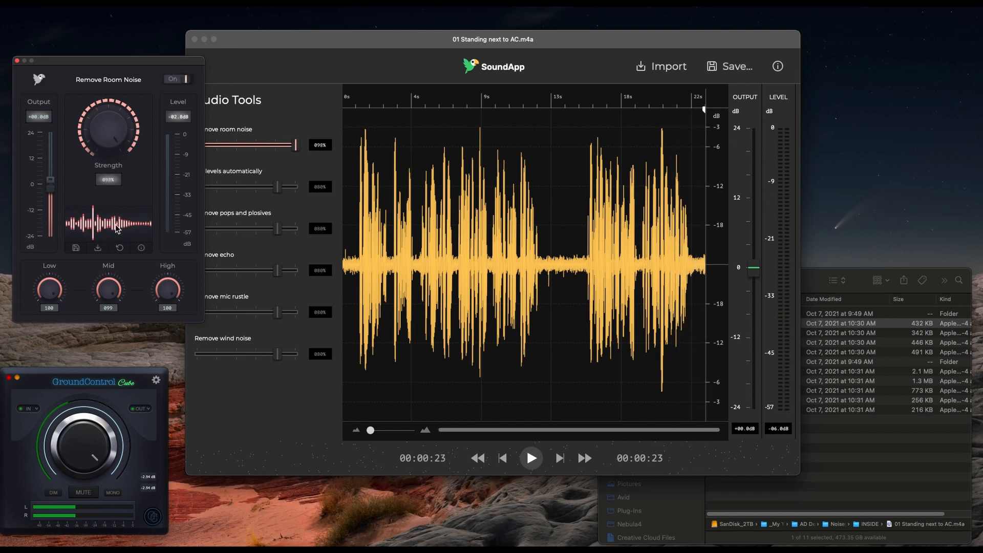
pyautogui.press('space')
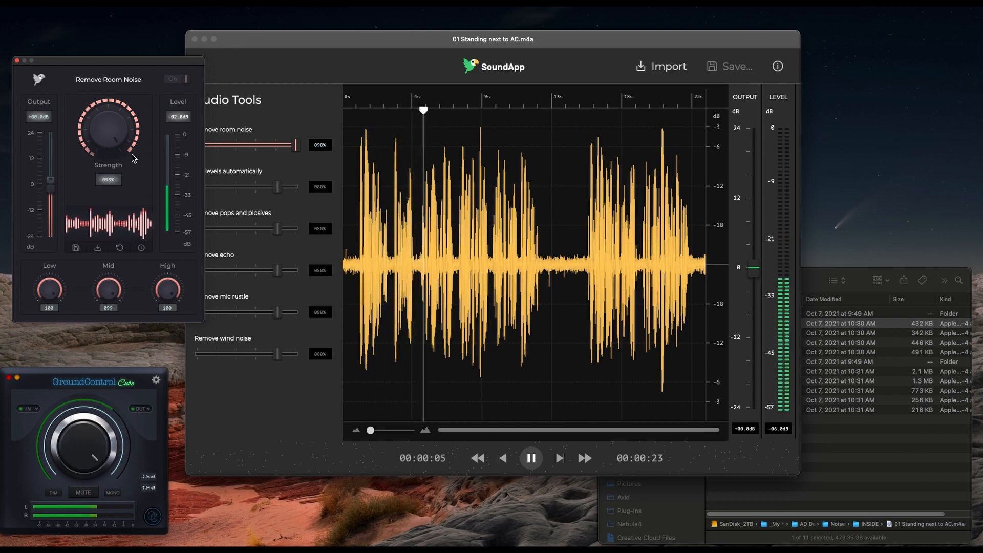
pyautogui.moveTo(133, 152); pyautogui.dragTo(140, 141)
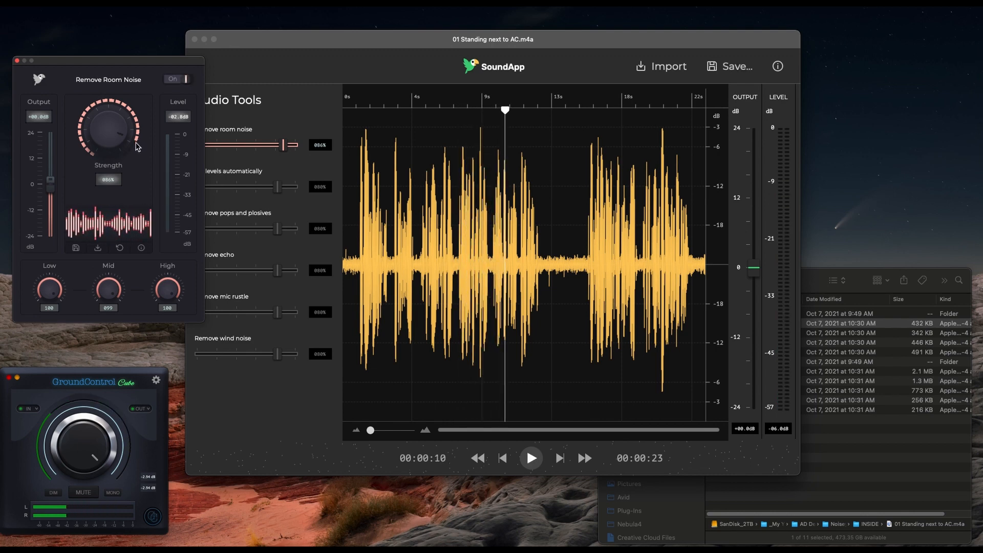
pyautogui.moveTo(137, 147); pyautogui.dragTo(136, 140)
pyautogui.press('space')
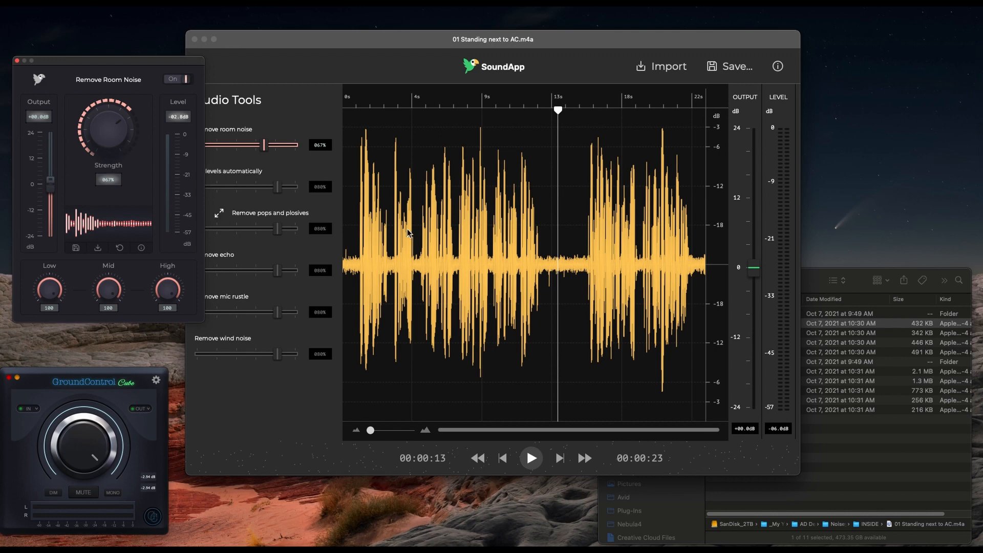
# Step: Widen the Name column in the Noisey Audio folder and load 02 Kitchen Faucet microwave.m4a, replacing the current recording
pyautogui.click(867, 447)
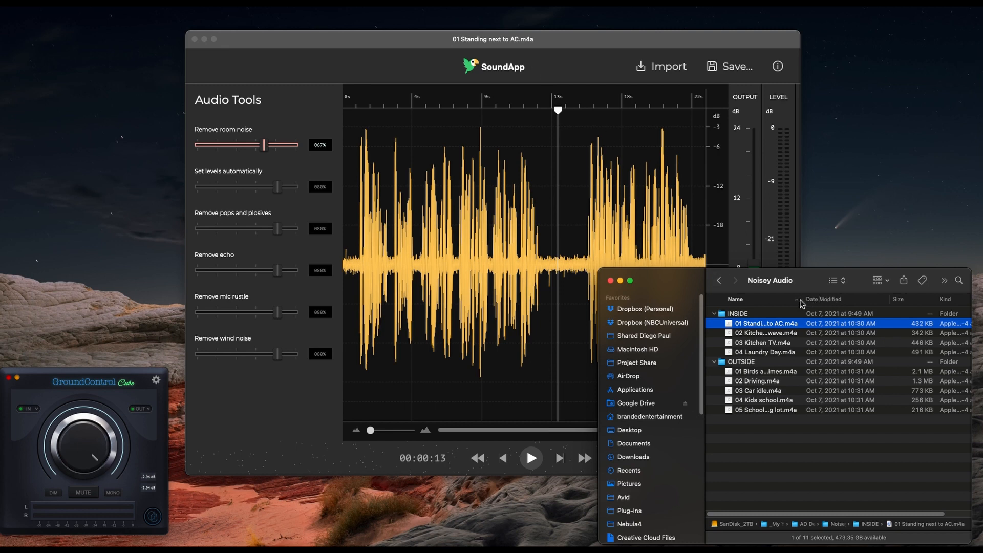
pyautogui.moveTo(802, 303); pyautogui.dragTo(842, 303)
pyautogui.moveTo(783, 333); pyautogui.dragTo(486, 261)
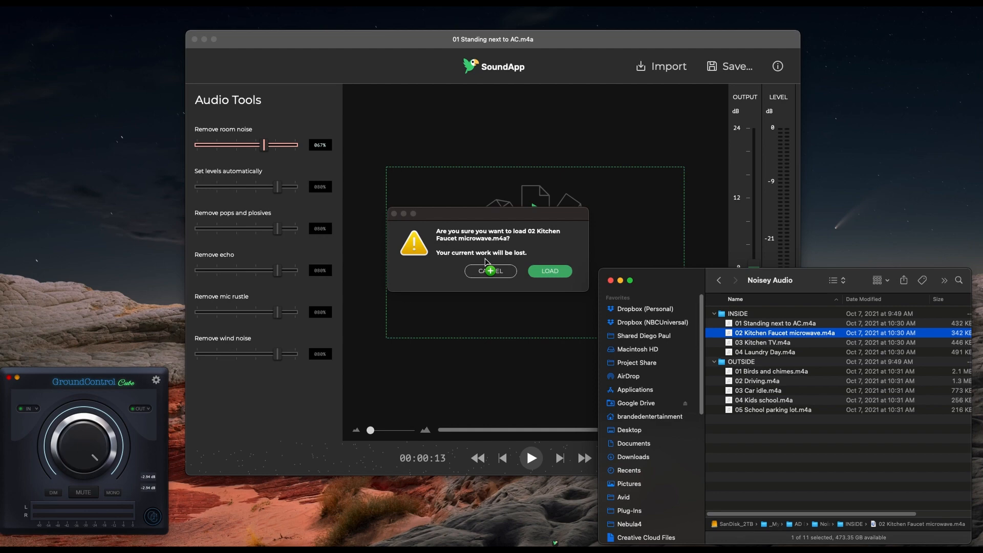
pyautogui.click(551, 272)
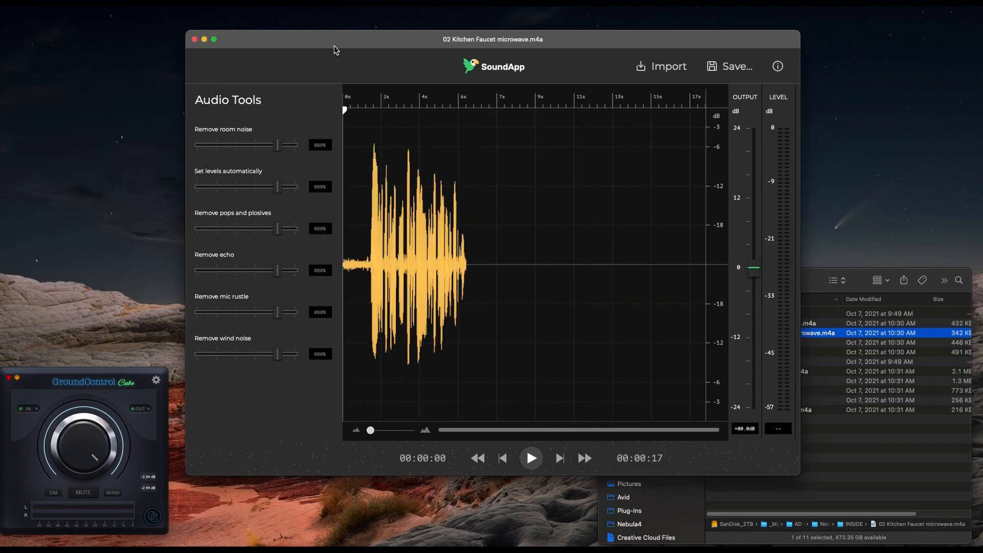
# Step: Place the Remove Room Noise controls clear of the waveform, play the recording and turn noise removal on during playback, then pause
pyautogui.moveTo(433, 130); pyautogui.dragTo(39, 69)
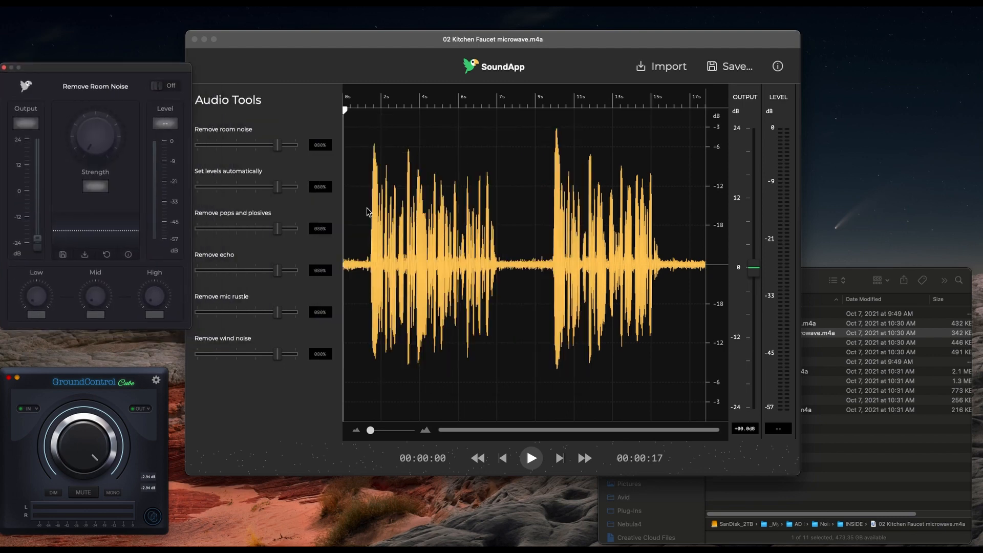
pyautogui.press('space')
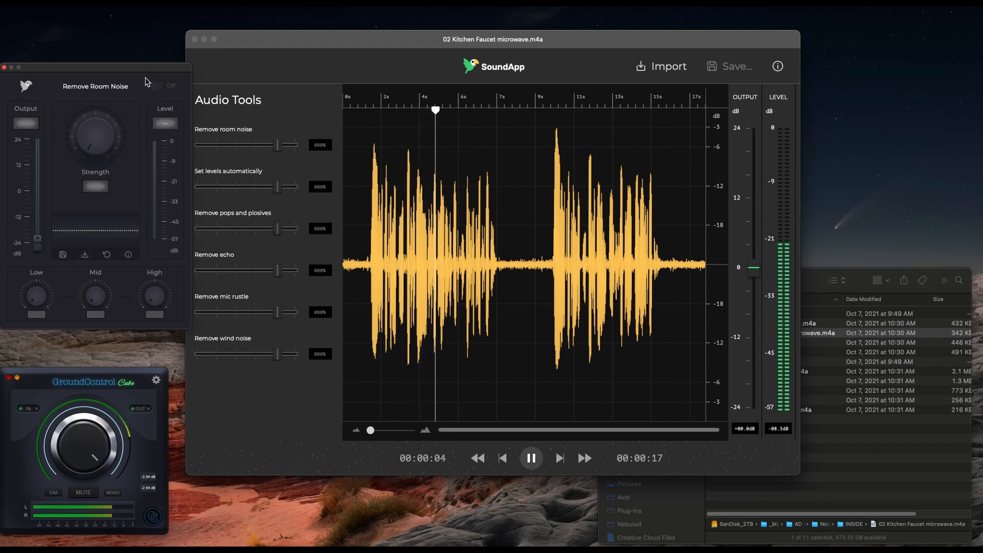
pyautogui.click(155, 86)
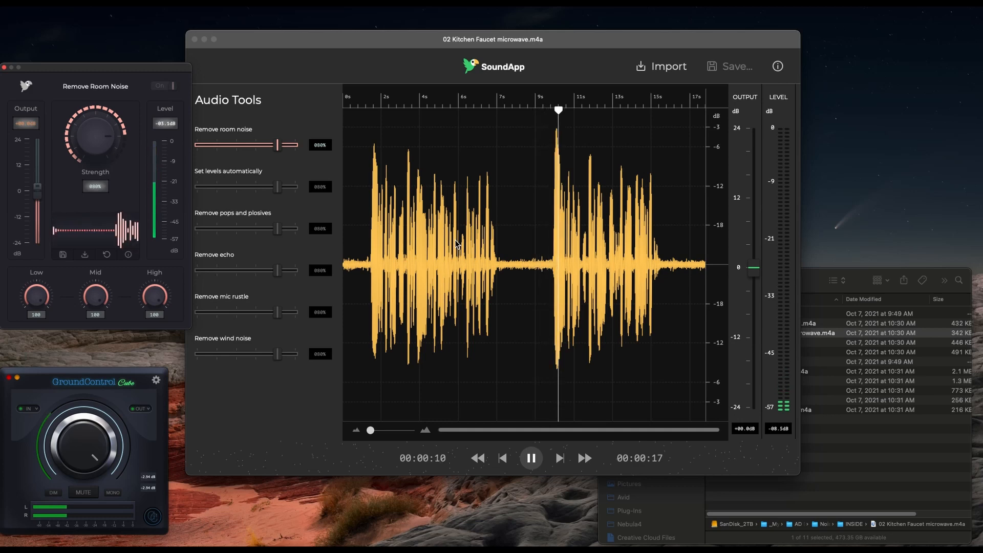
pyautogui.press('space')
# Step: Replay the recording from about 1 s, try Remove room noise at 88% during playback, and pause
pyautogui.click(357, 159)
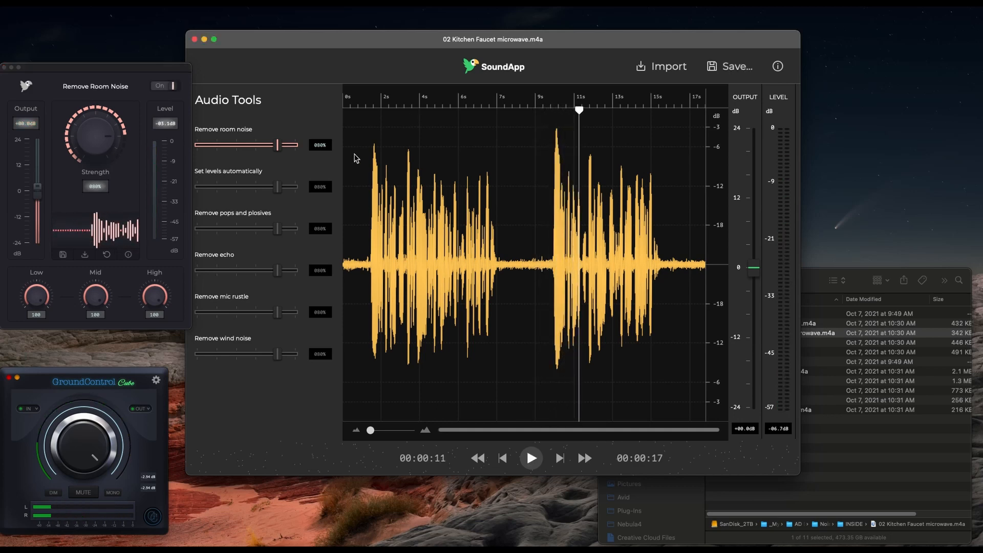
pyautogui.click(367, 101)
pyautogui.press('space')
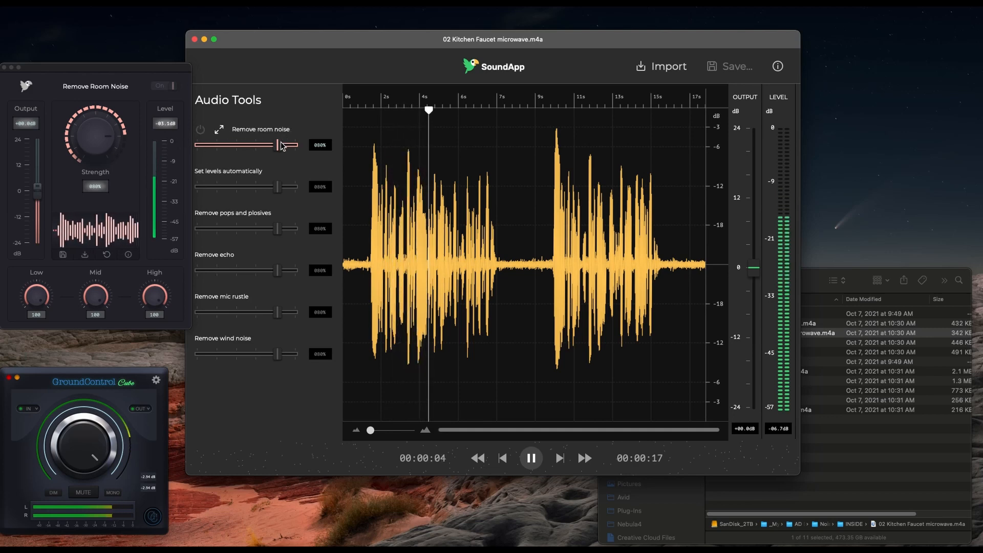
pyautogui.moveTo(281, 144); pyautogui.dragTo(292, 146)
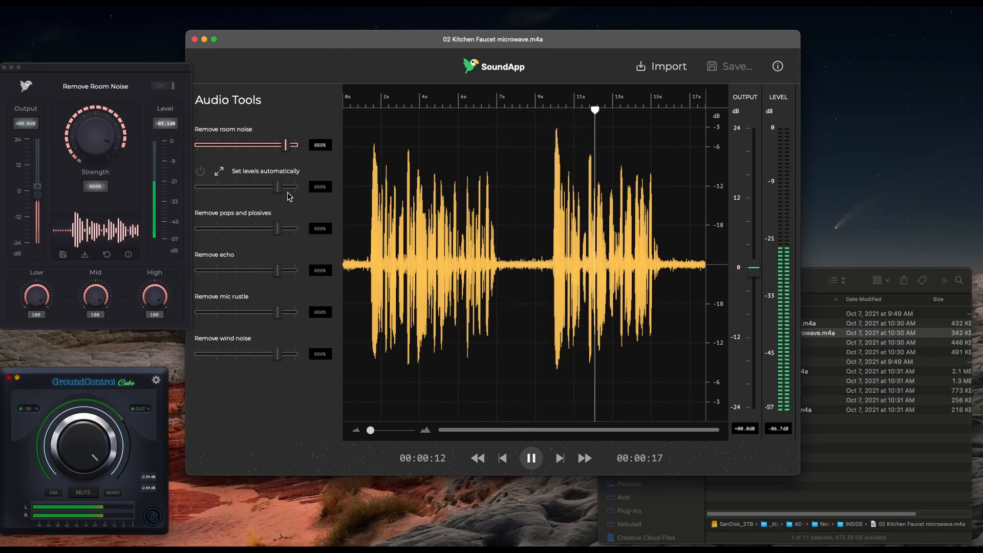
pyautogui.press('space')
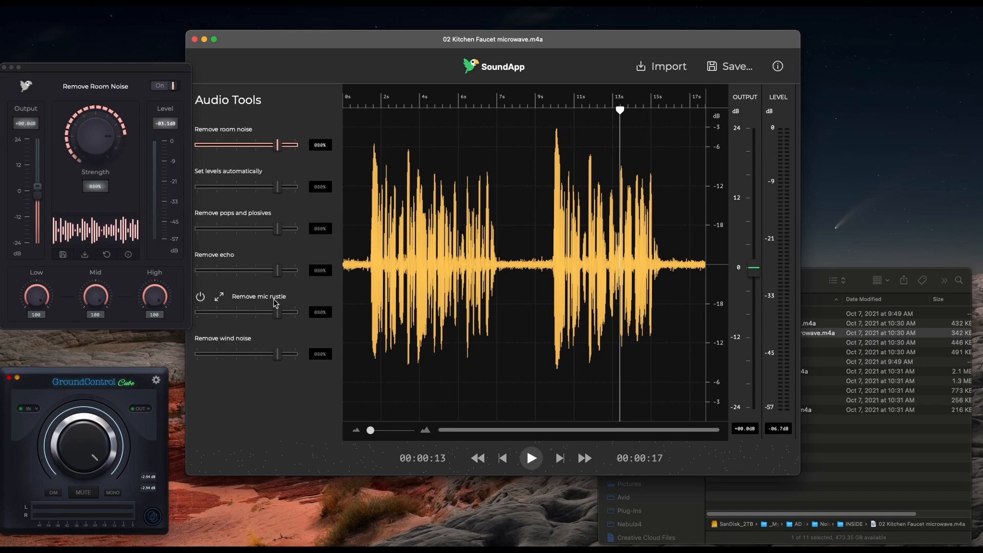
# Step: Open the detailed Remove Mic Rustle controls beside the waveform and turn mic rustle removal on during playback from the start
pyautogui.click(218, 298)
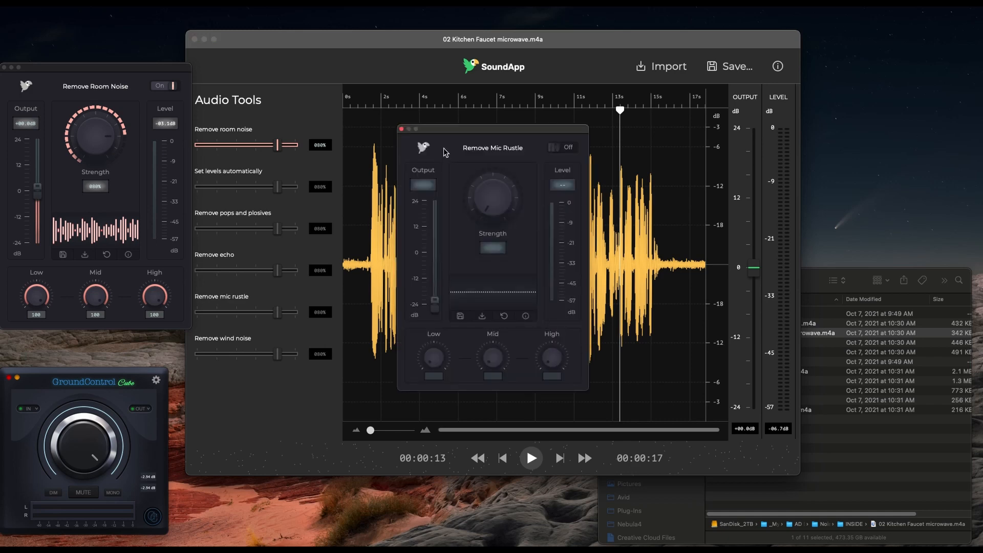
pyautogui.moveTo(444, 139); pyautogui.dragTo(808, 258)
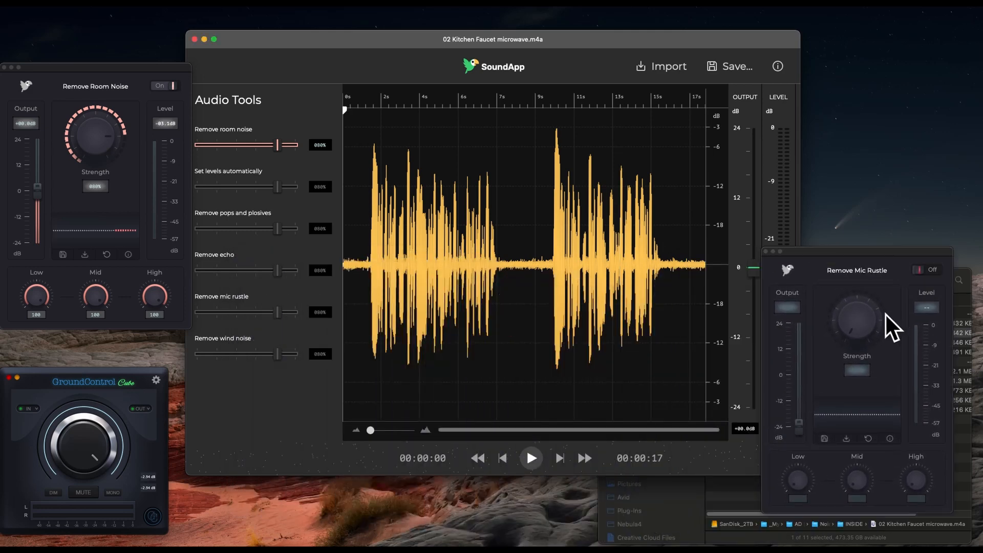
pyautogui.press('space')
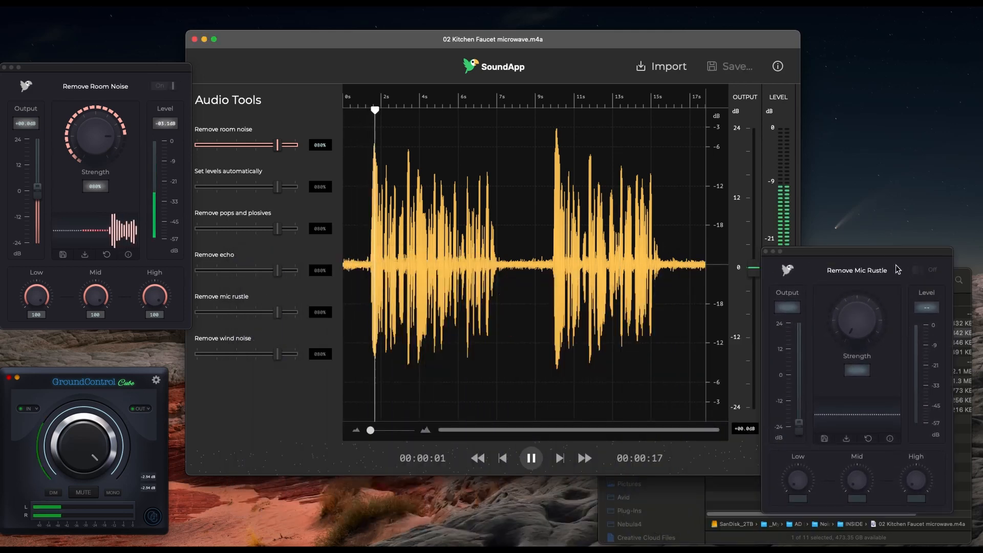
pyautogui.click(924, 271)
pyautogui.click(923, 271)
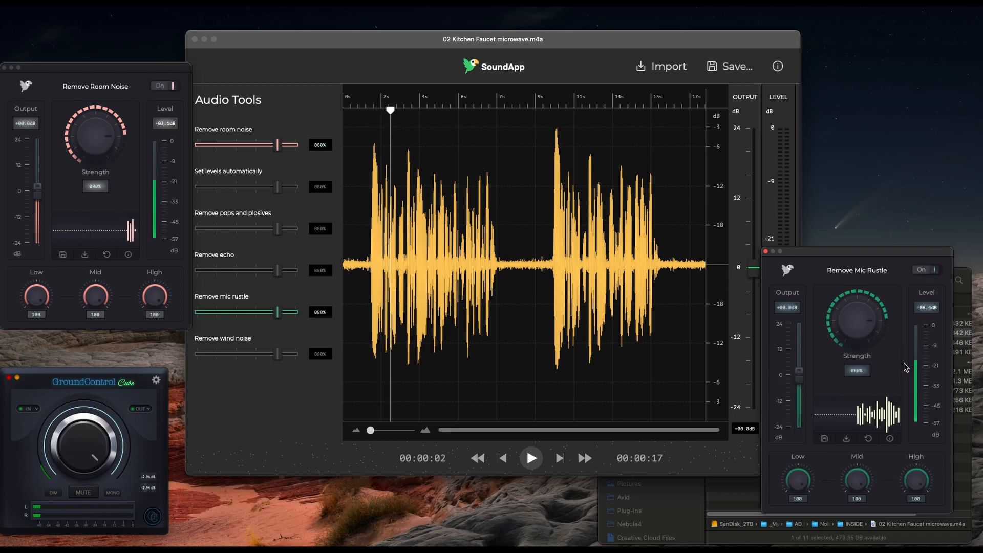
# Step: Set Remove Mic Rustle Strength to 85% and then 95%, comparing the results during playback
pyautogui.moveTo(889, 332)
pyautogui.mouseDown()
pyautogui.moveTo(888, 319)
pyautogui.moveTo(888, 331)
pyautogui.mouseUp()
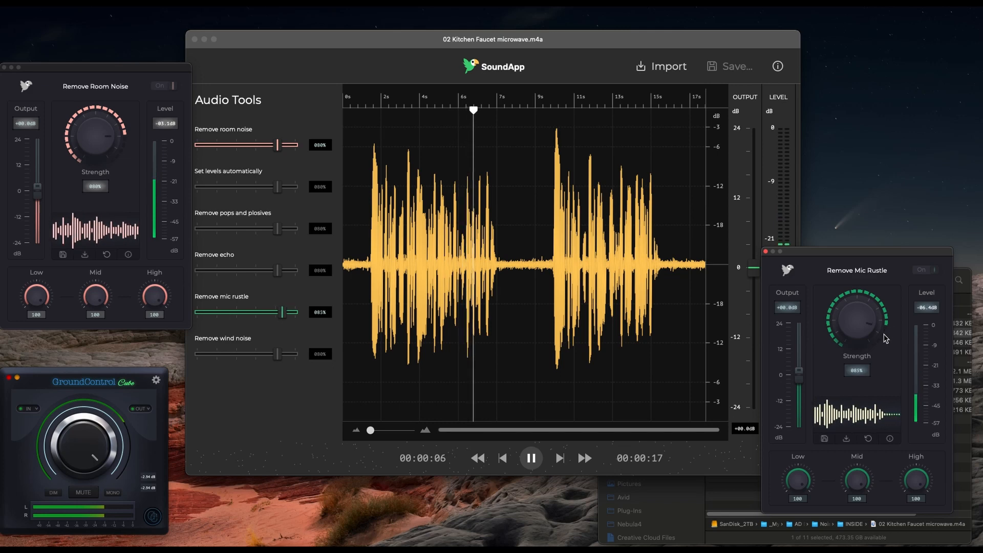
pyautogui.moveTo(888, 336); pyautogui.dragTo(888, 358)
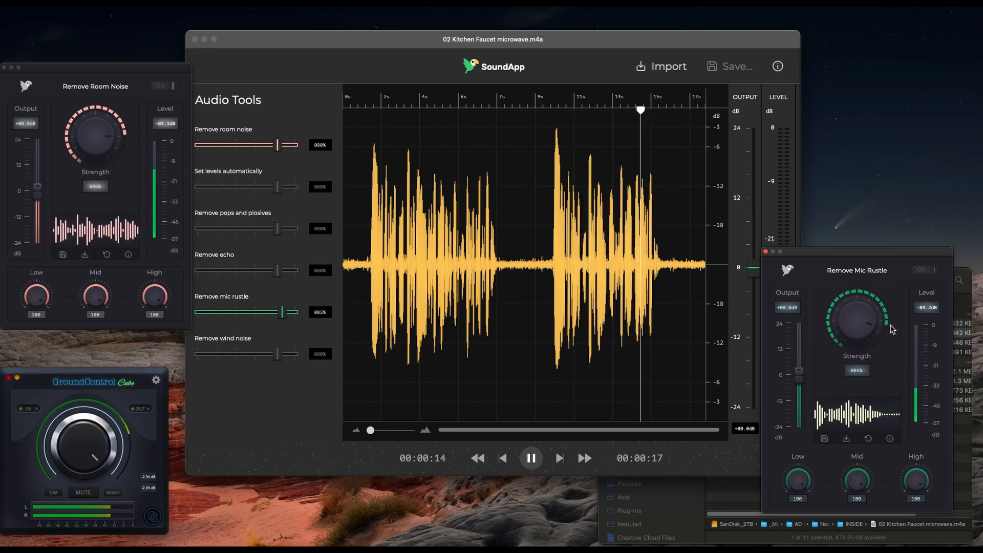
pyautogui.moveTo(896, 331); pyautogui.dragTo(879, 345)
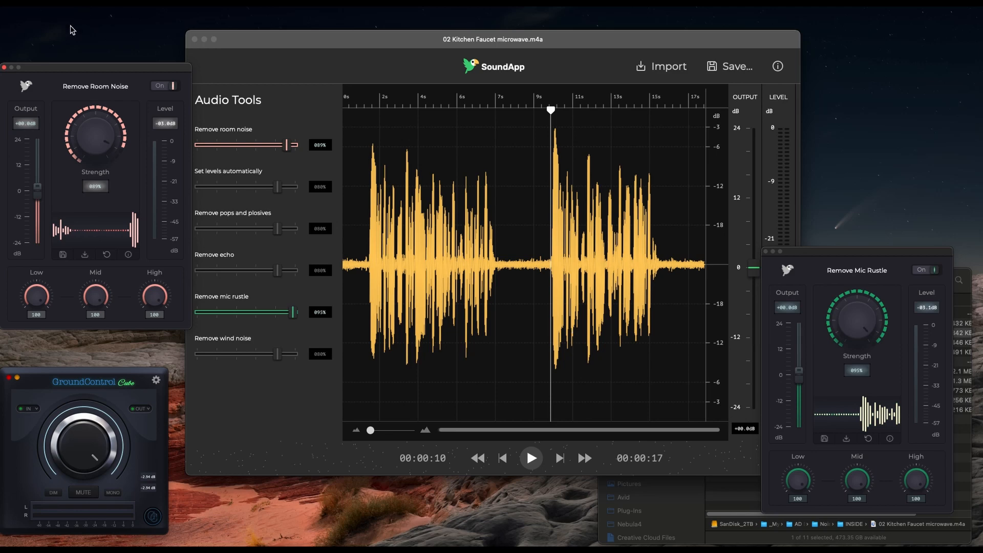
# Step: Close the detailed Remove Room Noise and Remove Mic Rustle controls and shift the main window slightly aside
pyautogui.click(4, 68)
pyautogui.click(767, 252)
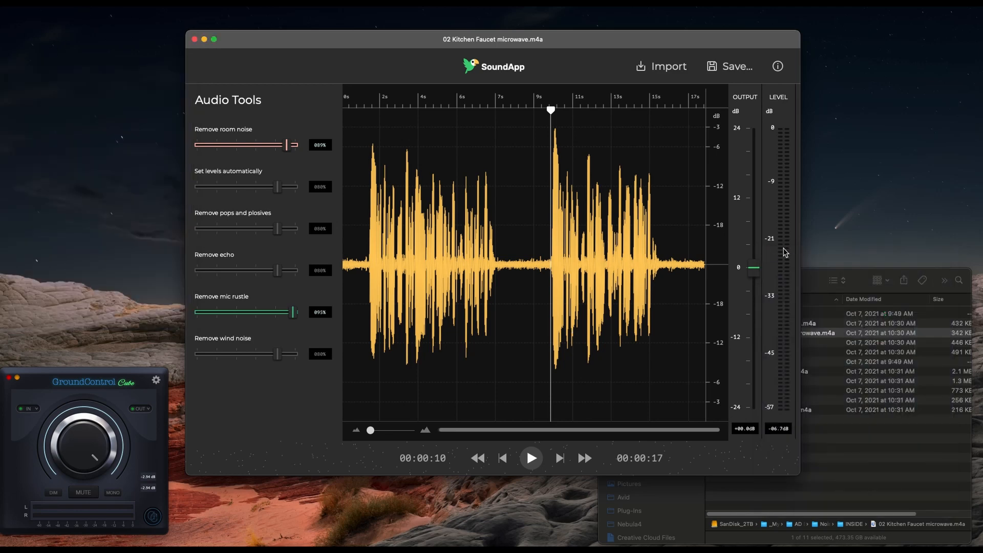
pyautogui.moveTo(489, 46); pyautogui.dragTo(457, 51)
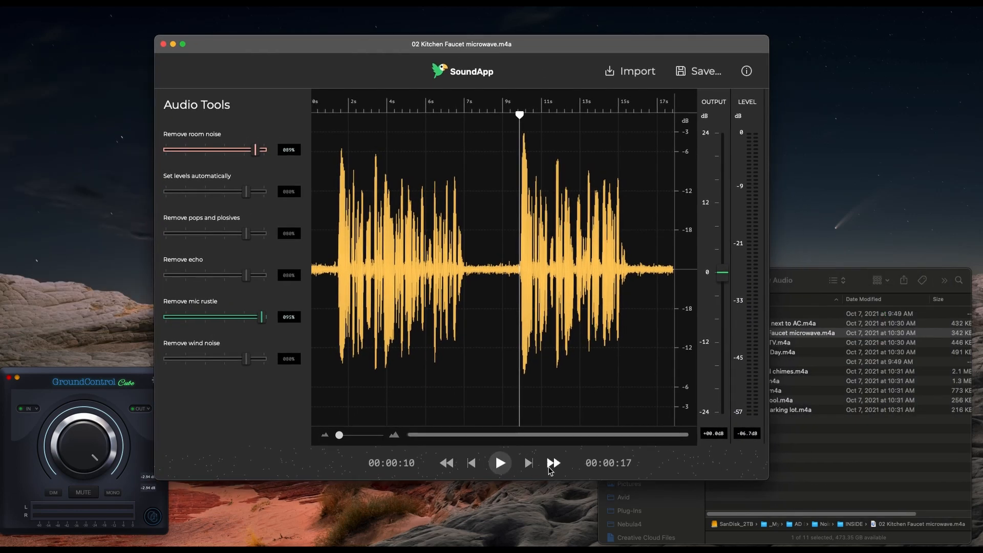